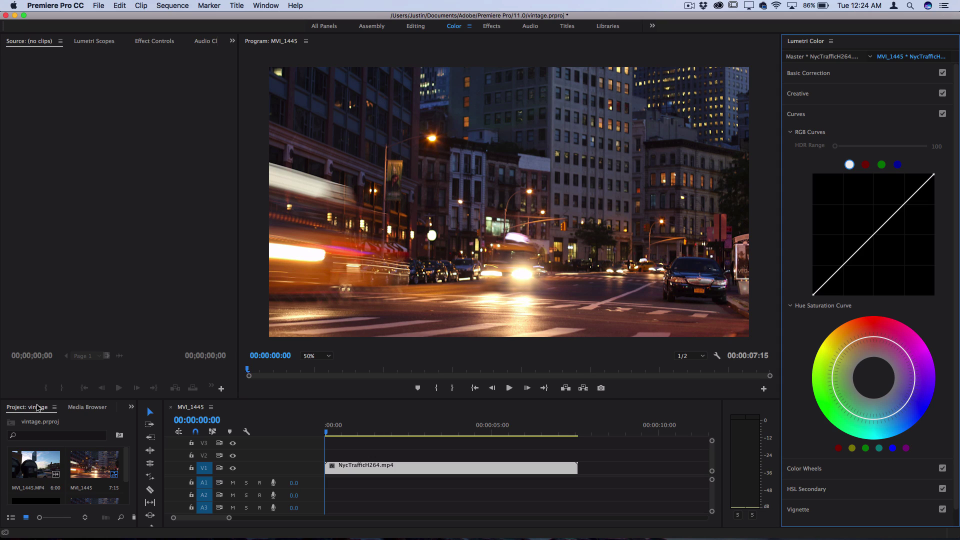
Create a new adjustment layer with the default settings.
click(24, 411)
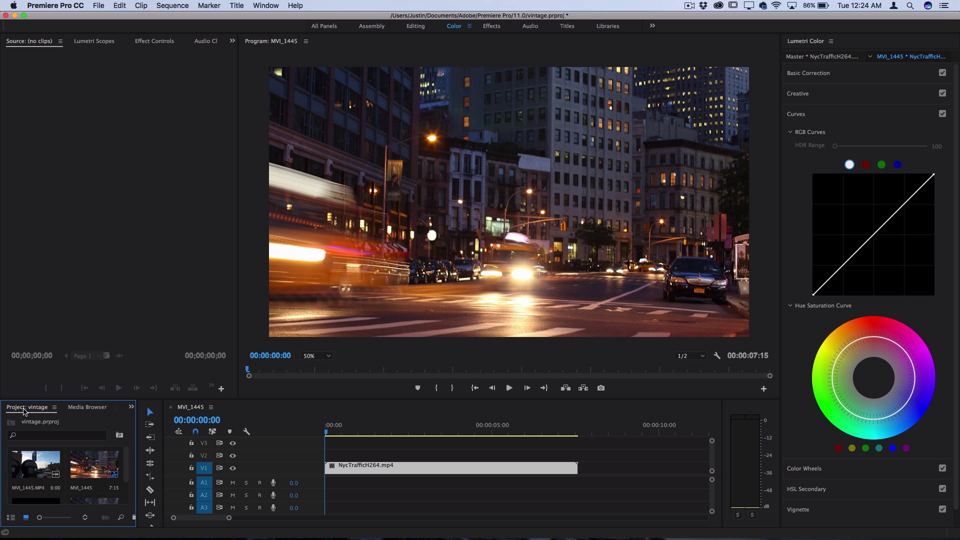
click(96, 5)
mouse_move(106, 21)
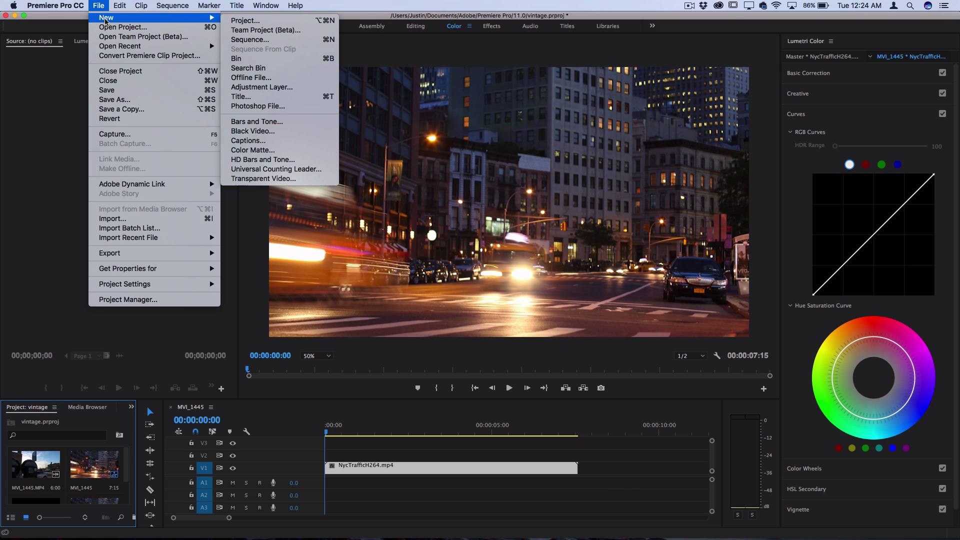
click(257, 88)
key(Return)
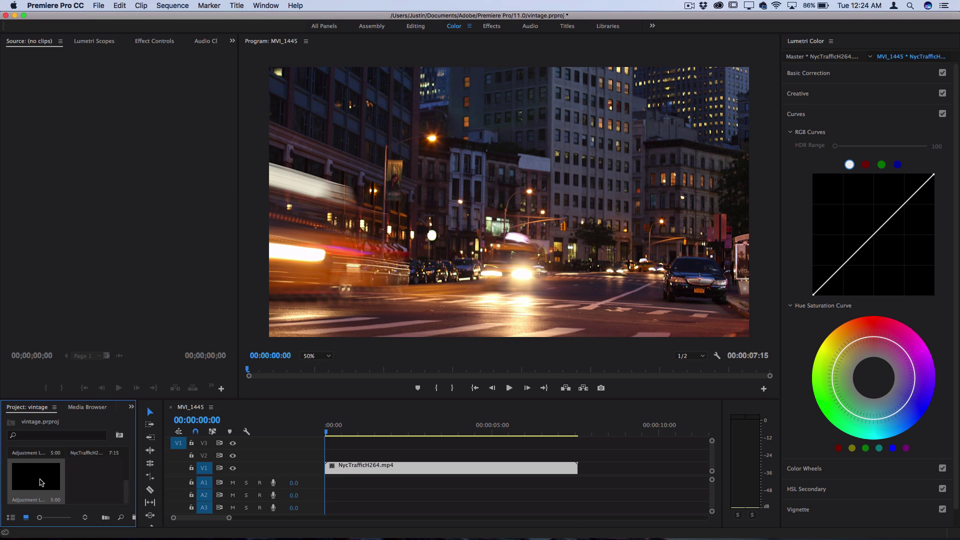
Place the adjustment layer on V2 and extend it to the clip's 7:15 length.
drag(42, 482, 326, 458)
drag(491, 455, 577, 455)
click(554, 453)
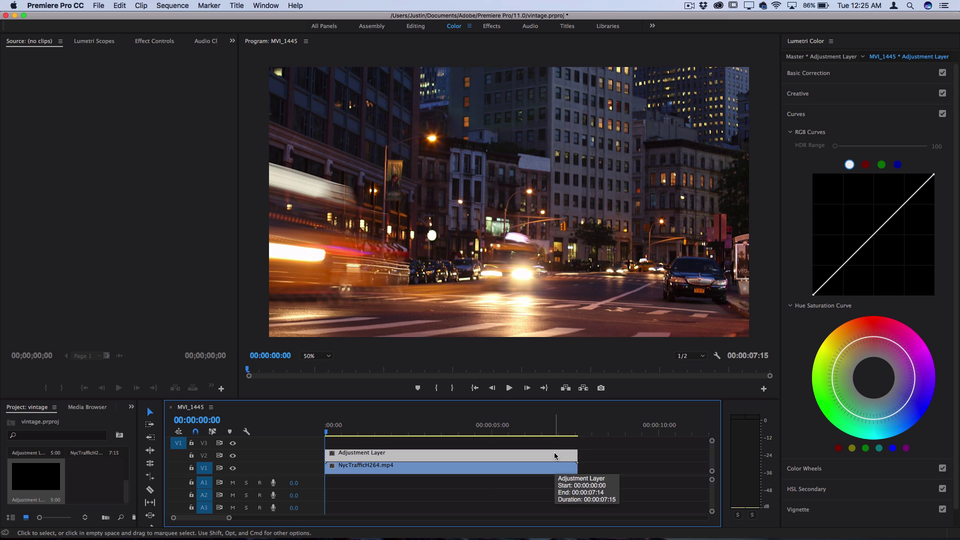
key(shift+5)
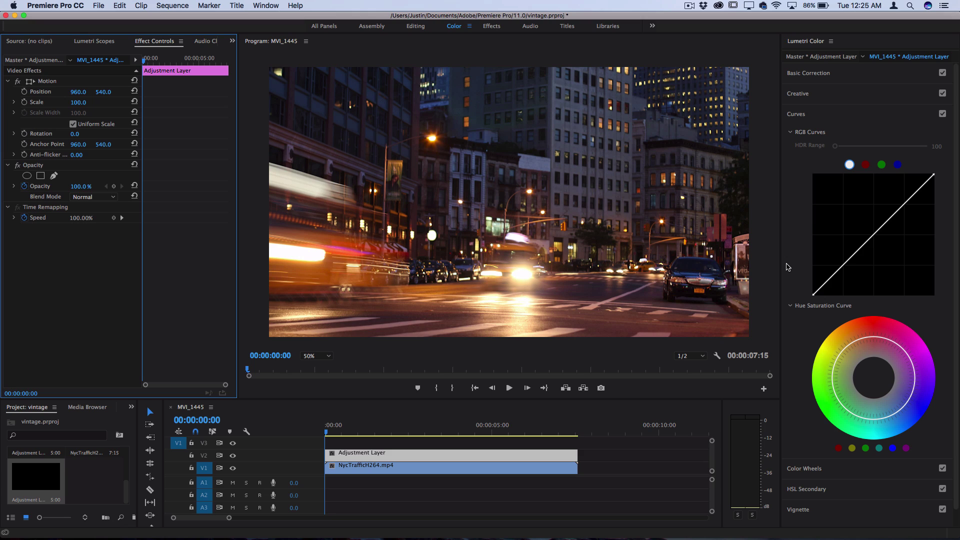
click(806, 75)
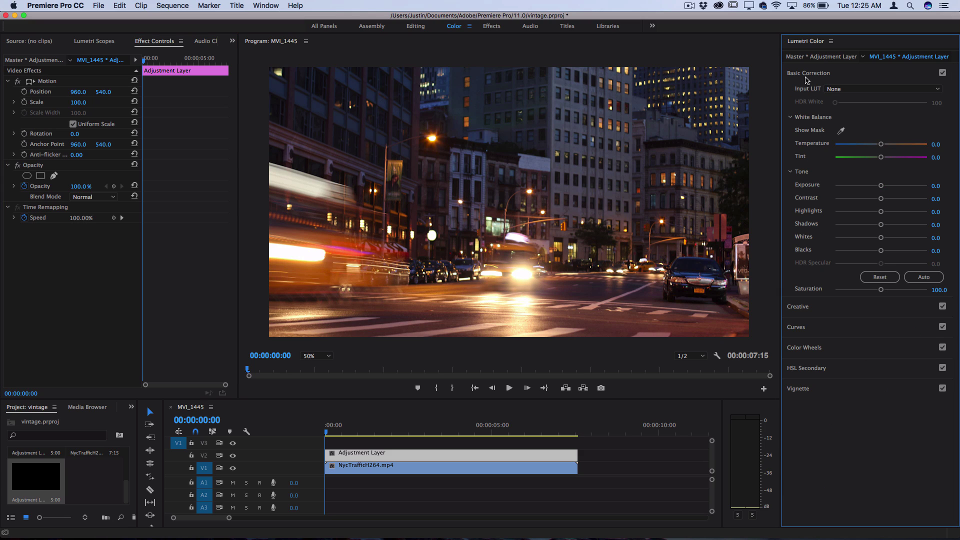
click(807, 76)
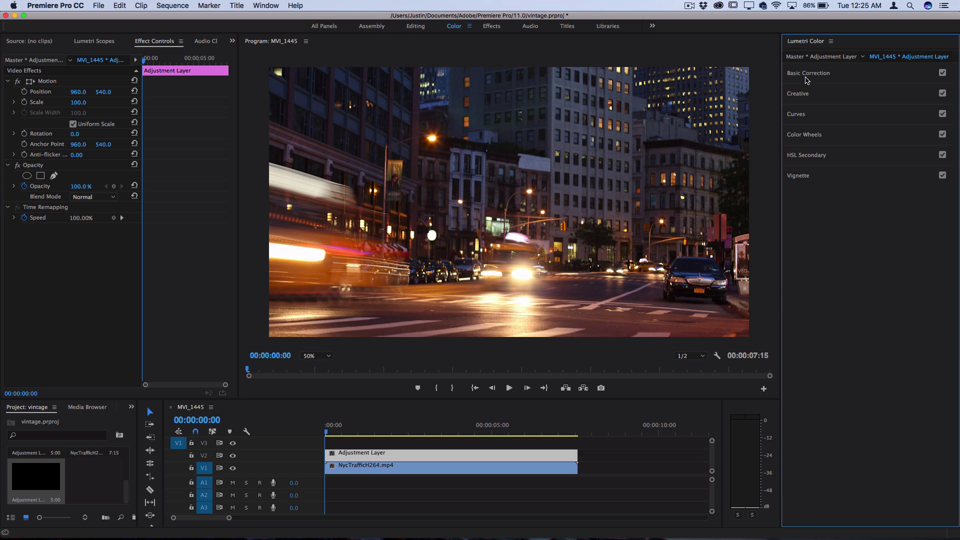
click(797, 115)
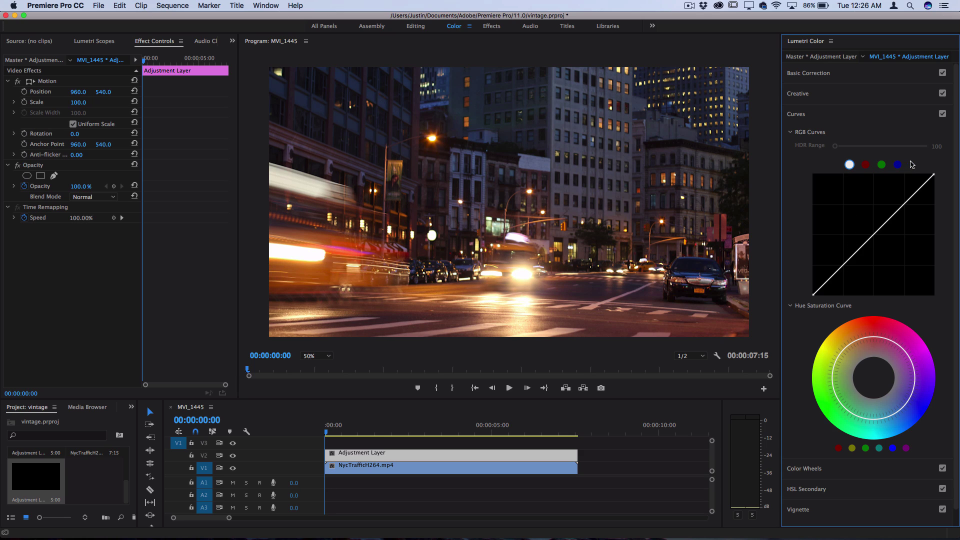
On the blue RGB curve, pull the highlights down and lift the shadows.
click(850, 165)
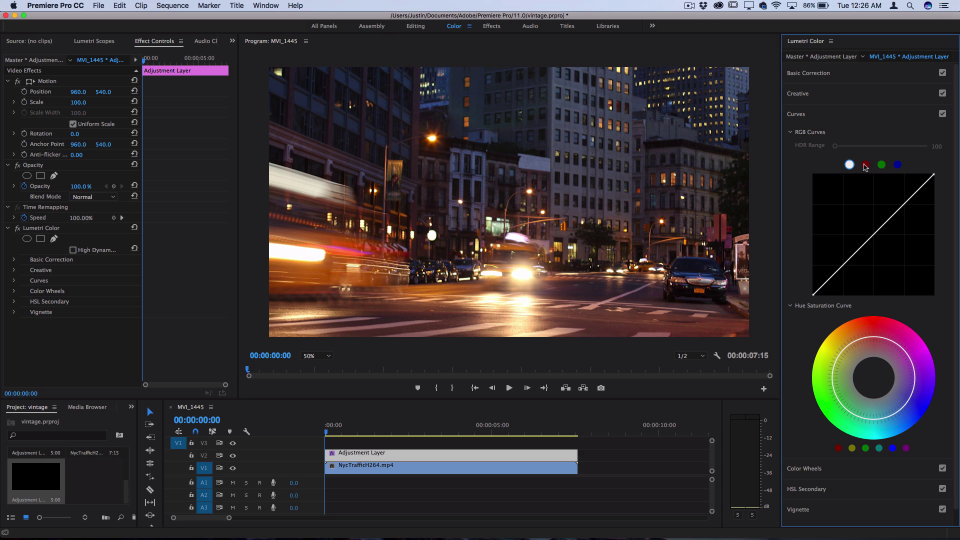
click(867, 165)
click(882, 165)
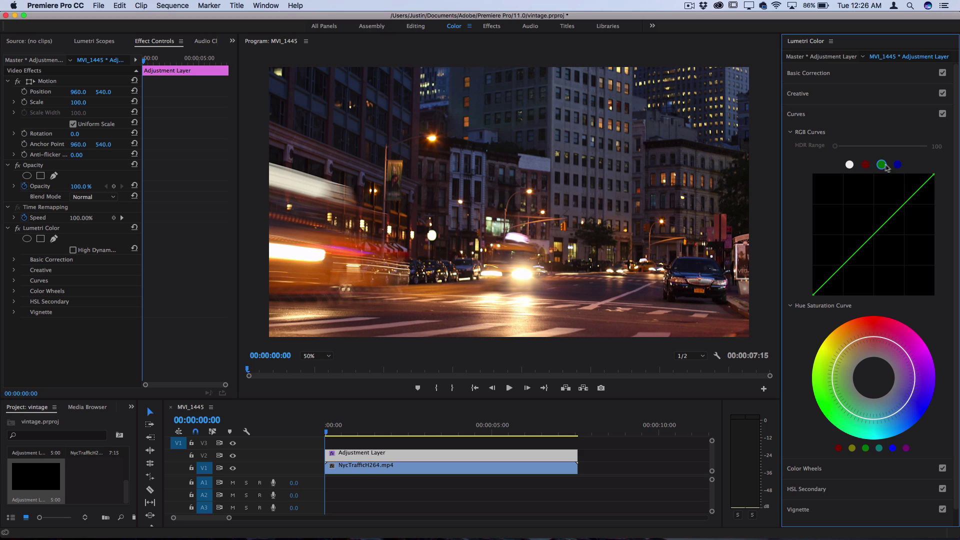
click(897, 165)
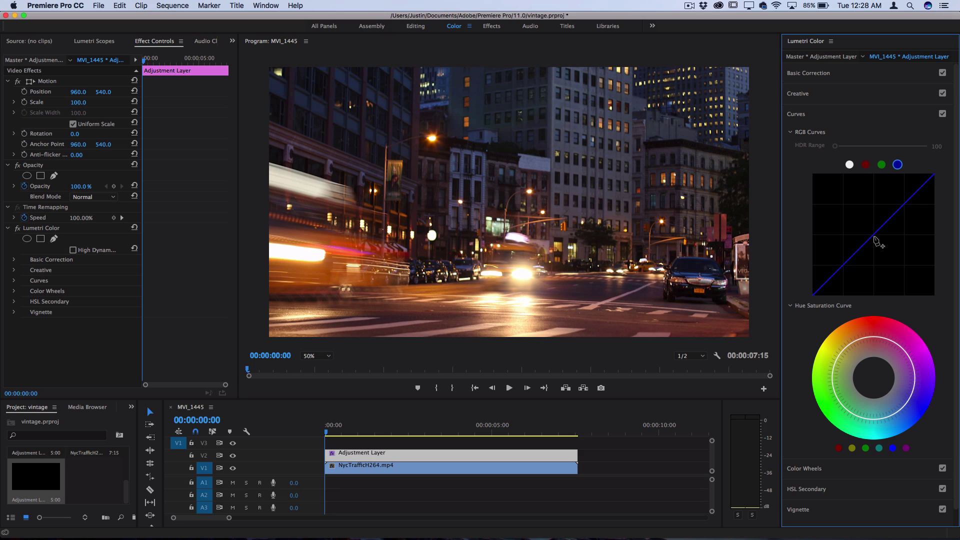
mouse_move(874, 238)
mouse_down()
mouse_move(857, 224)
mouse_move(894, 259)
mouse_move(882, 248)
mouse_up()
double_click(880, 245)
drag(933, 176, 957, 213)
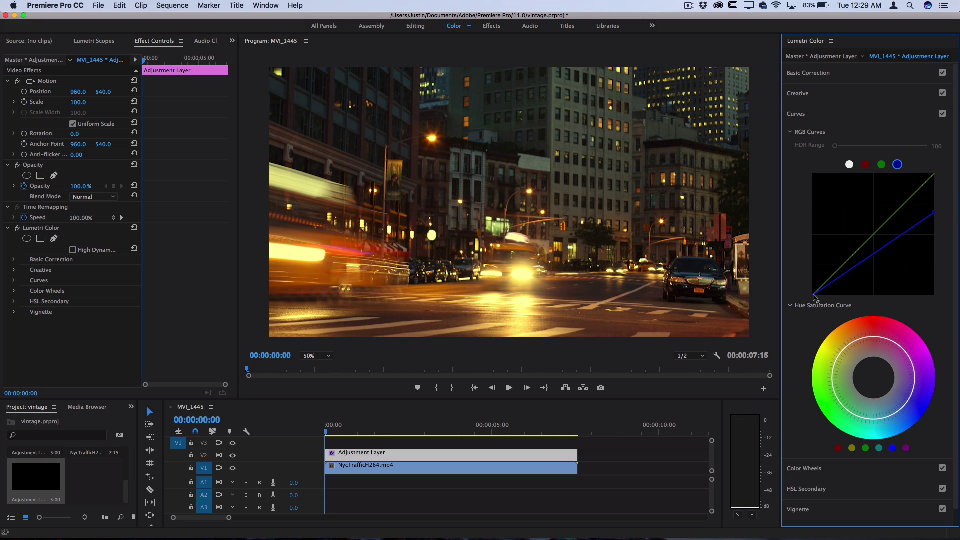
drag(813, 294, 809, 287)
Give the green curve a gentle S-shape and raise its black point.
click(883, 166)
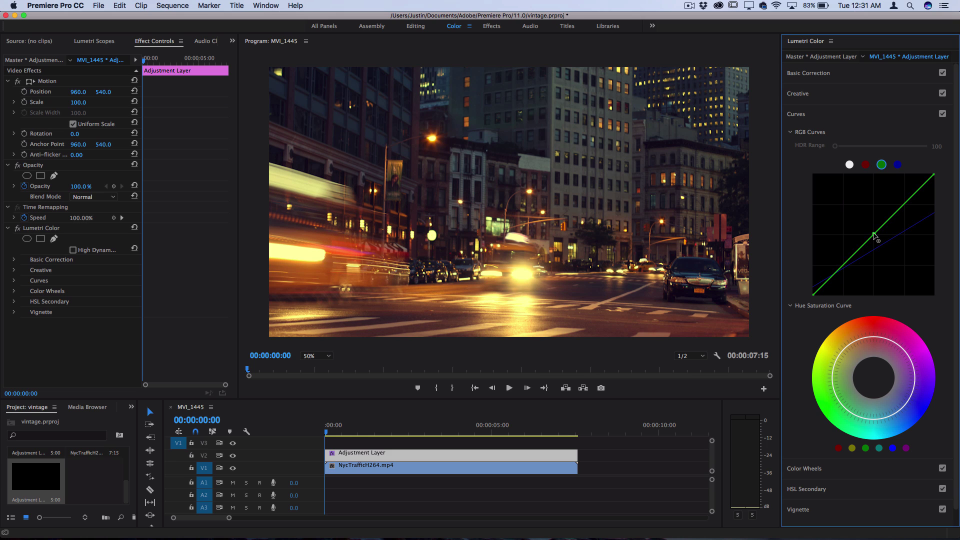
drag(875, 235, 848, 264)
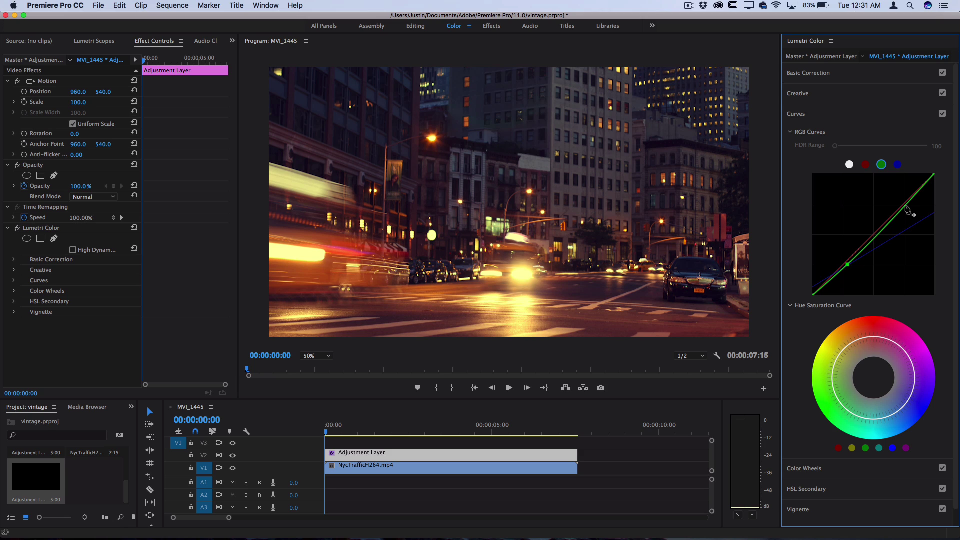
drag(906, 204, 904, 202)
drag(848, 265, 847, 264)
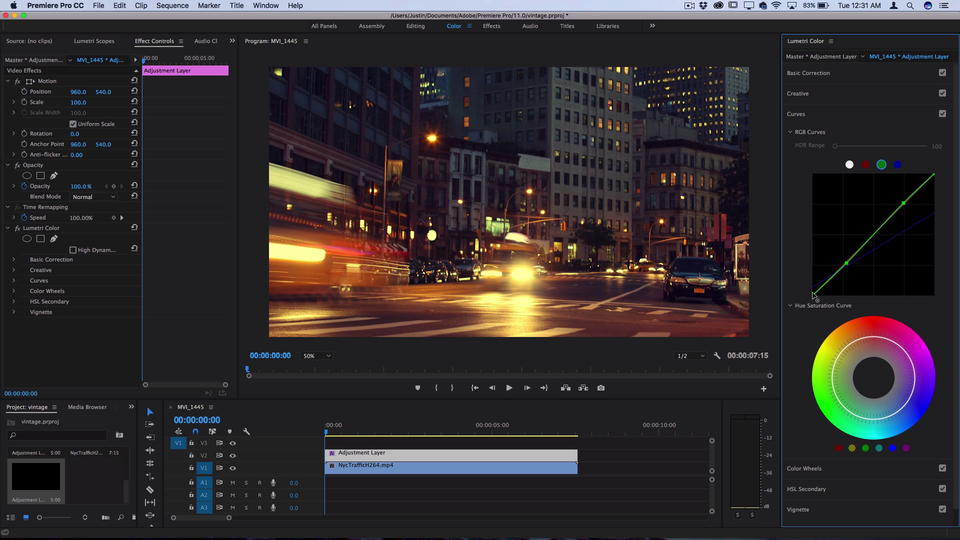
mouse_move(813, 294)
mouse_down()
mouse_move(810, 286)
mouse_move(810, 295)
mouse_up()
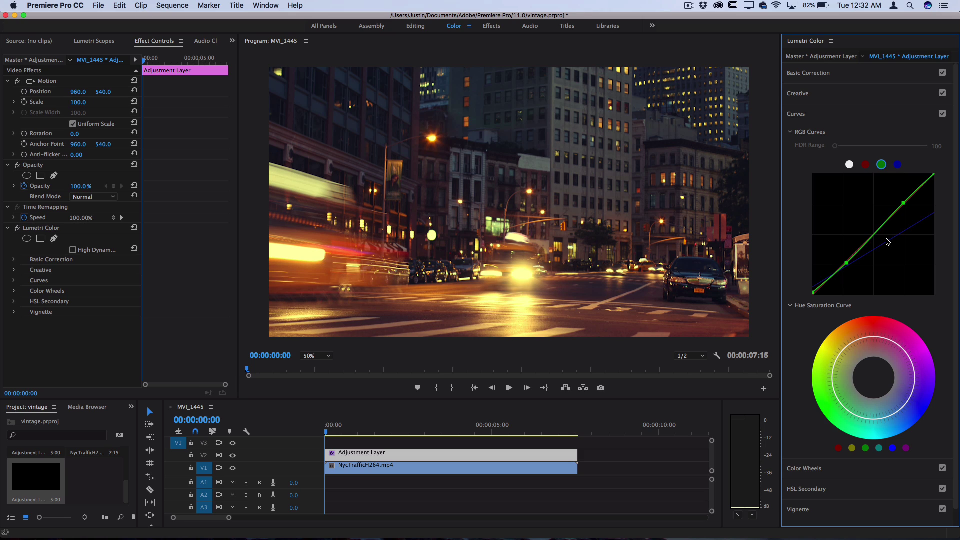
Add a slight midtone point to the red curve and lift its shadows.
click(865, 165)
mouse_move(874, 239)
mouse_down()
mouse_move(863, 228)
mouse_move(880, 246)
mouse_move(863, 231)
mouse_move(866, 240)
mouse_move(870, 233)
mouse_up()
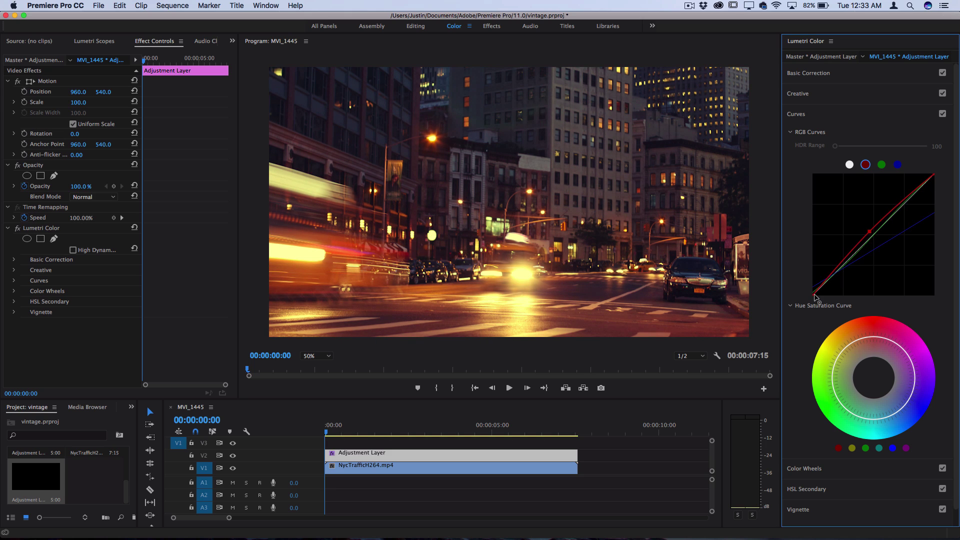
drag(814, 294, 801, 306)
drag(870, 233, 868, 235)
Reset the master curve, lift its black point, lower a shadow point, and pull the white point left.
click(850, 165)
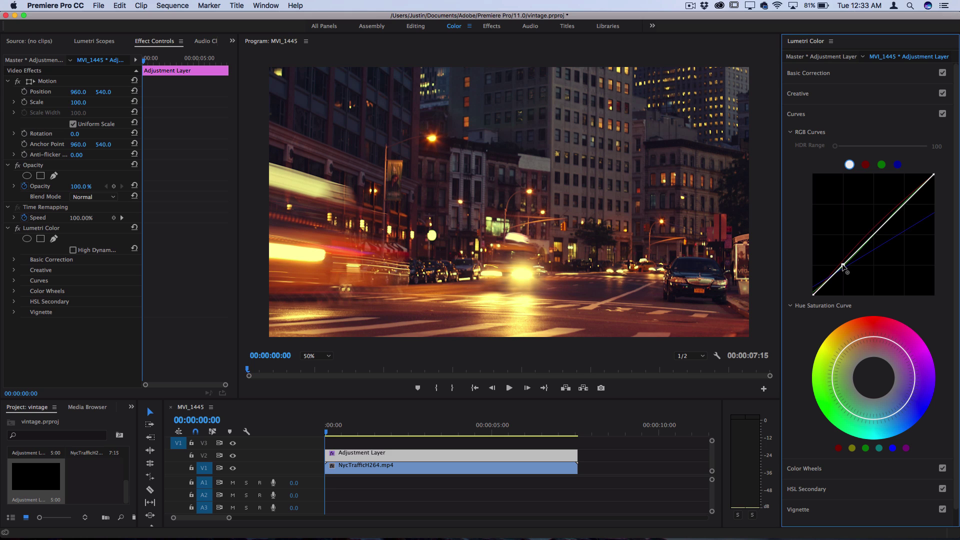
drag(843, 266, 845, 275)
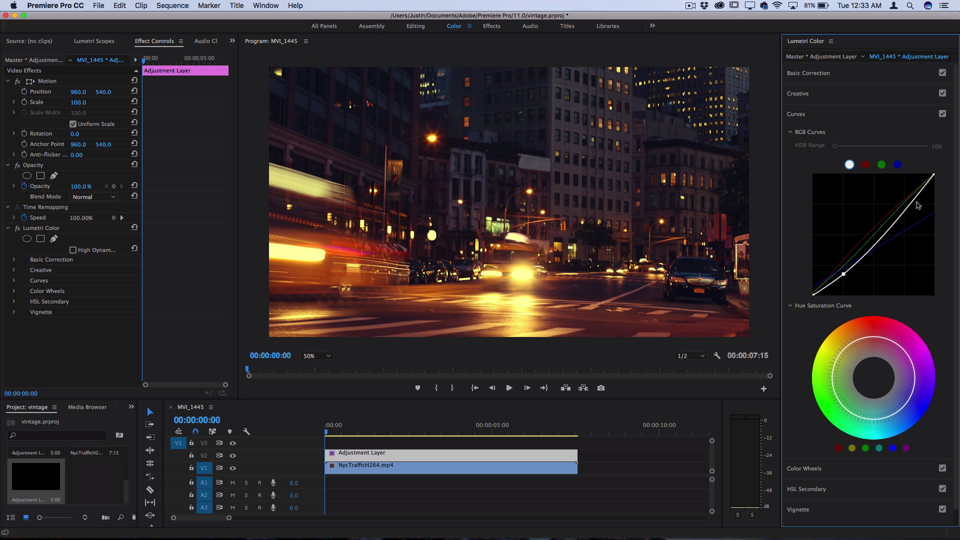
drag(908, 212, 904, 199)
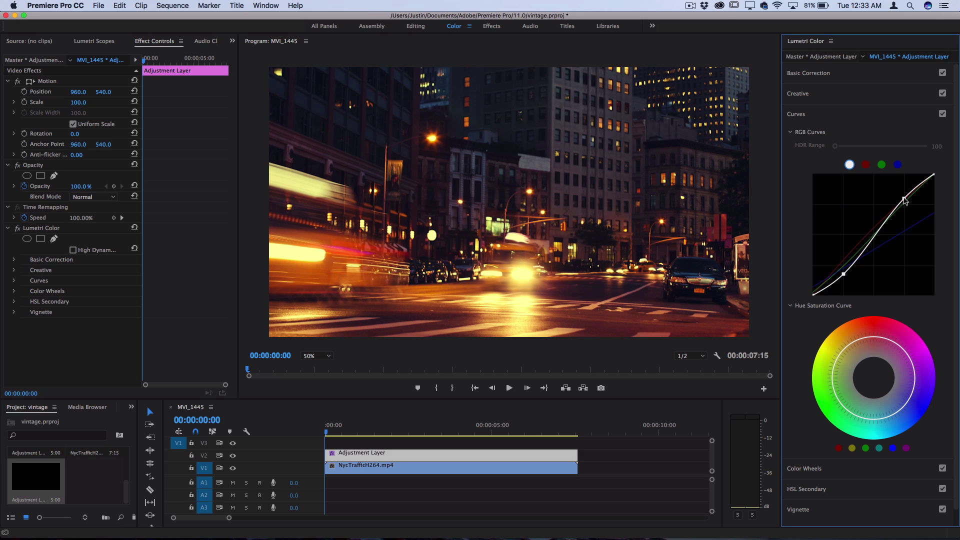
double_click(885, 233)
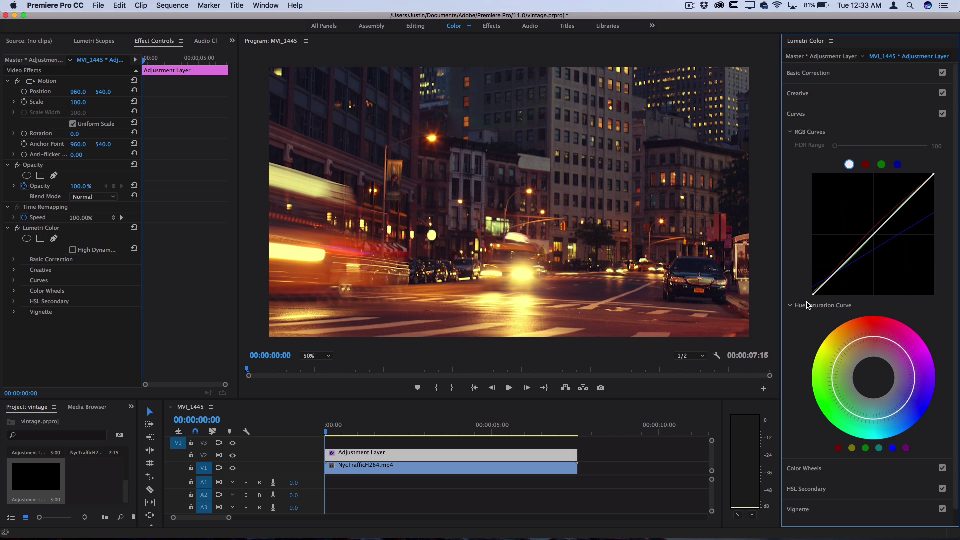
drag(806, 294, 809, 287)
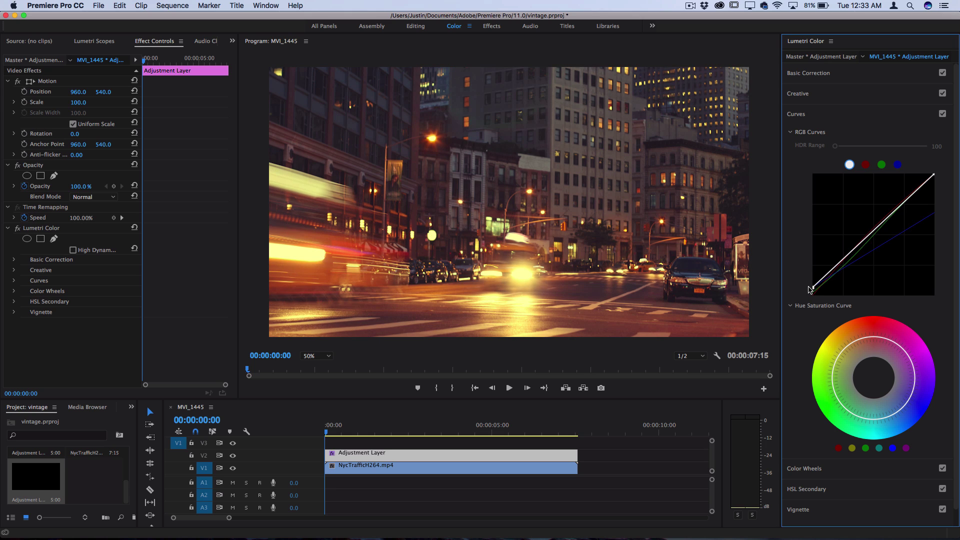
click(842, 268)
drag(839, 265, 840, 272)
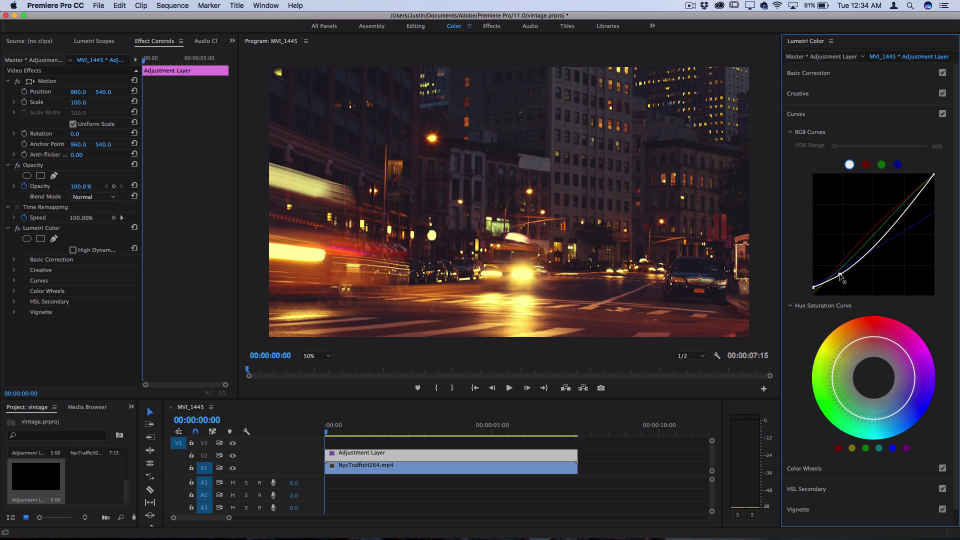
drag(933, 174, 923, 174)
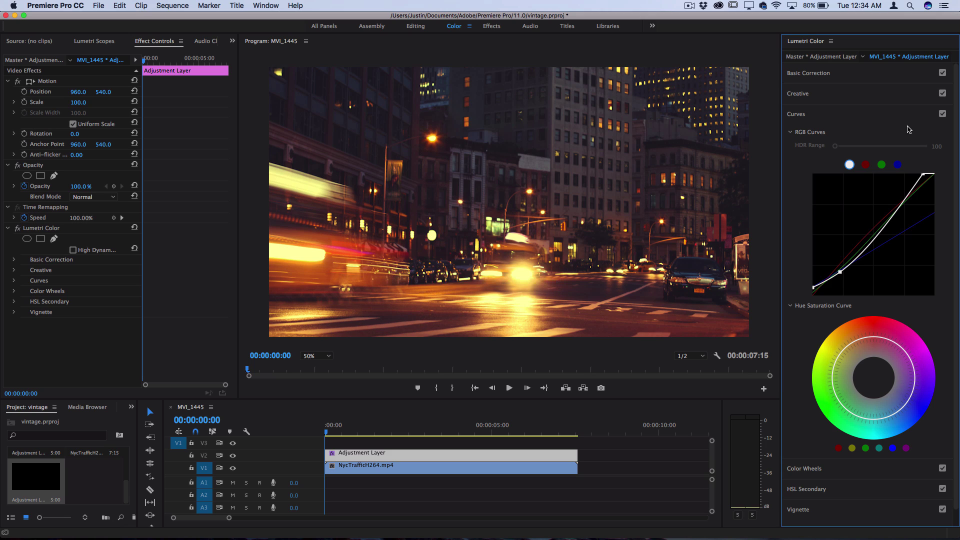
click(942, 114)
click(943, 114)
click(942, 114)
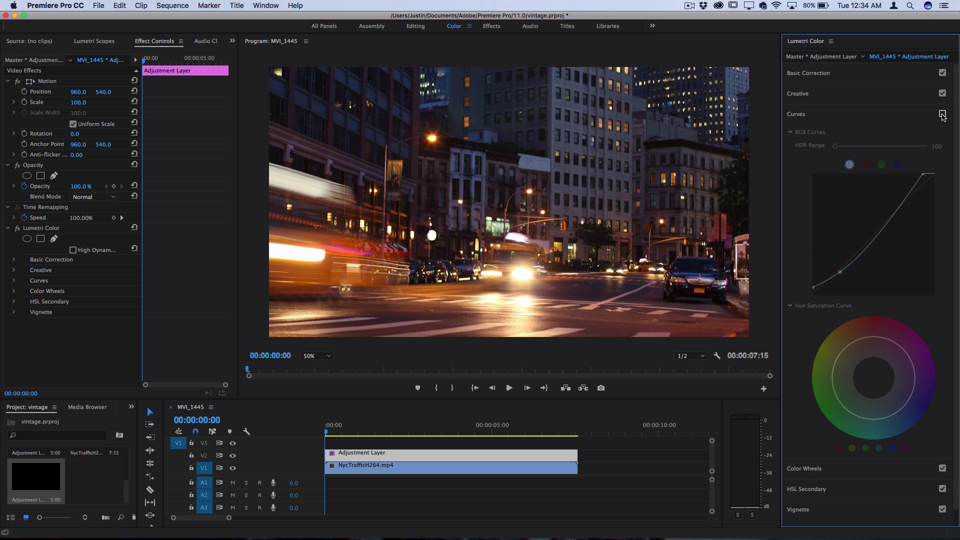
click(942, 114)
click(942, 114)
click(942, 114)
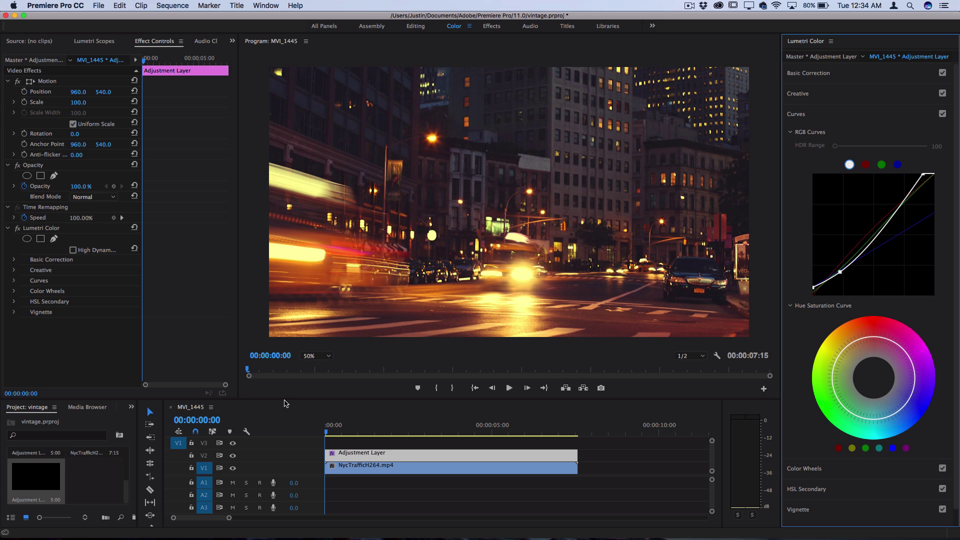
click(233, 456)
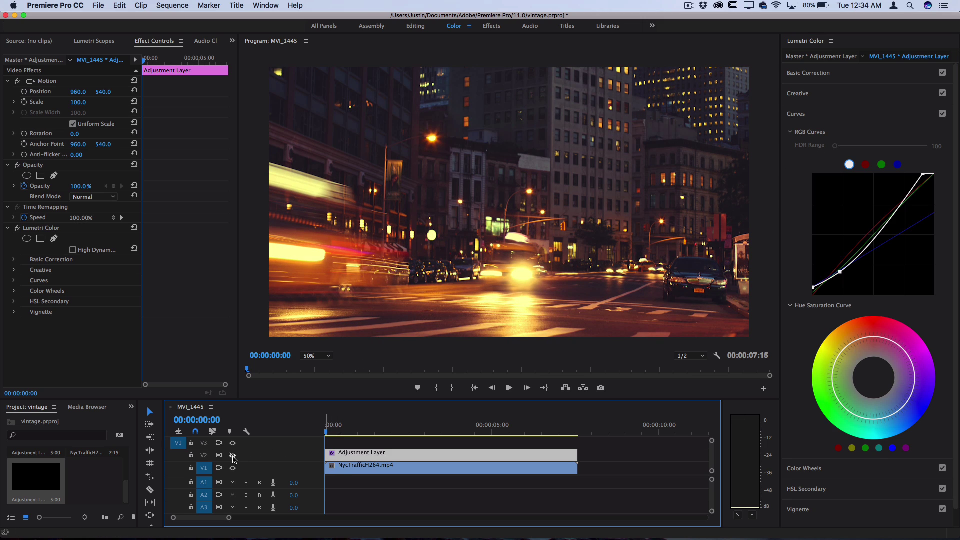
click(232, 456)
click(232, 455)
click(233, 455)
Set the Vignette to Amount -0.4, Midpoint 60.3 and Roundness 45.7.
click(800, 511)
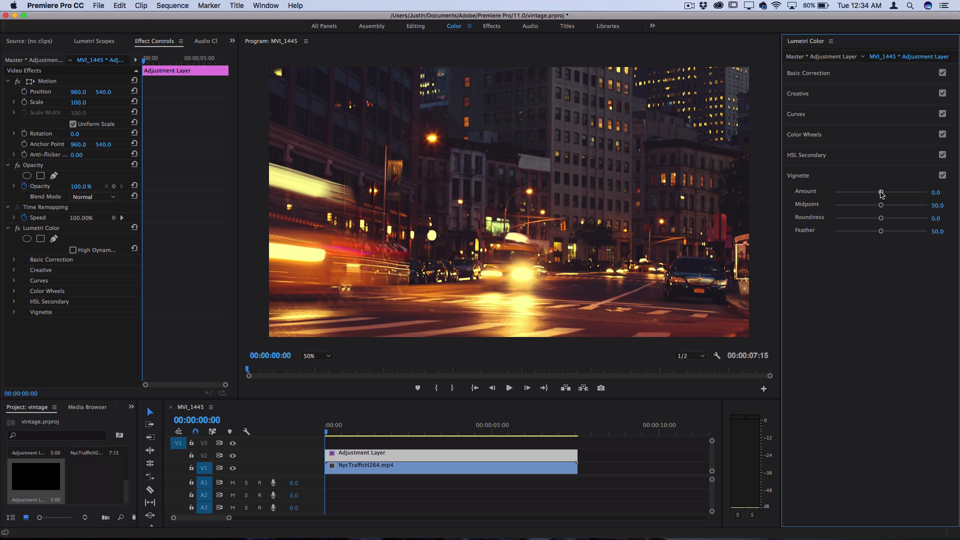
drag(882, 193, 880, 193)
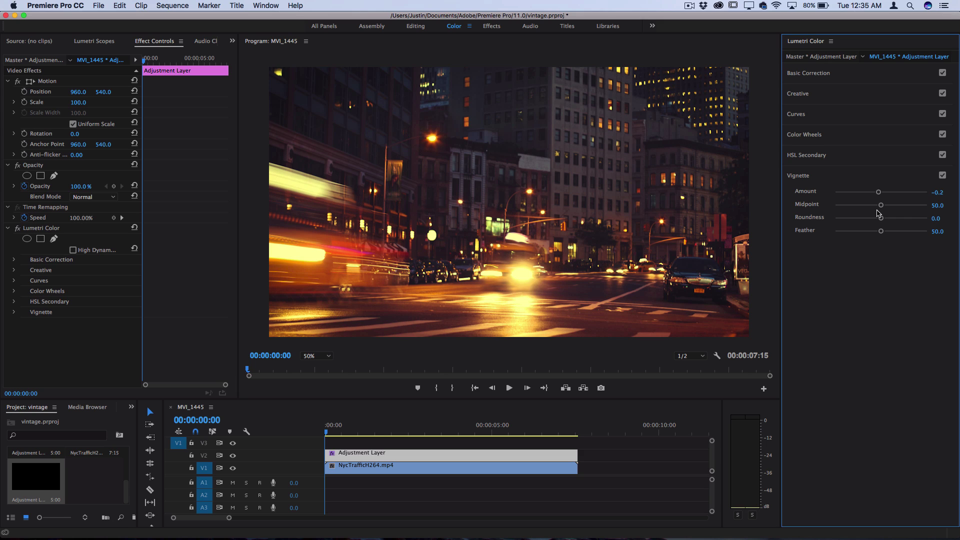
mouse_move(881, 205)
mouse_down()
mouse_move(898, 207)
mouse_move(894, 222)
mouse_move(904, 222)
mouse_move(877, 195)
mouse_up()
At 00:00:01:15, remove the opacity keyframes and set the adjustment layer's opacity to 84%.
click(378, 429)
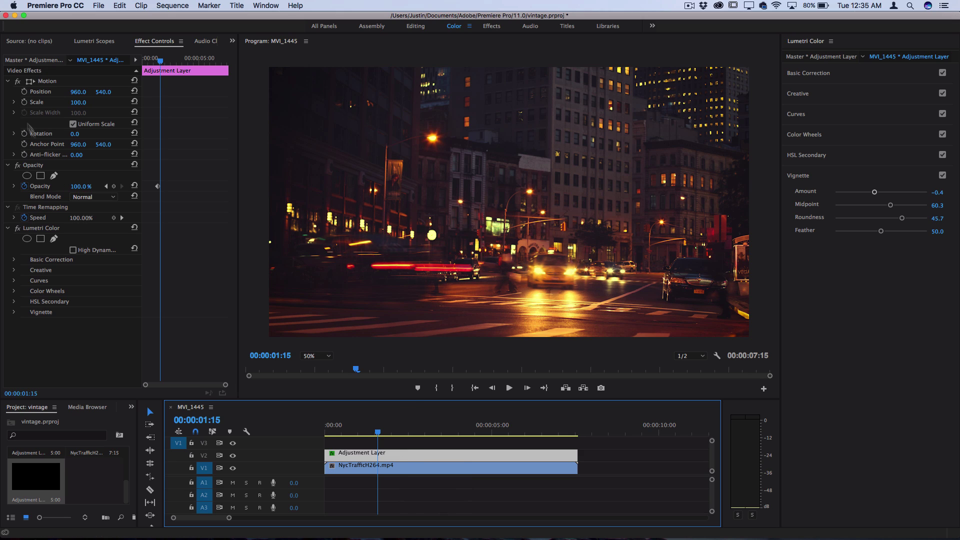
click(24, 186)
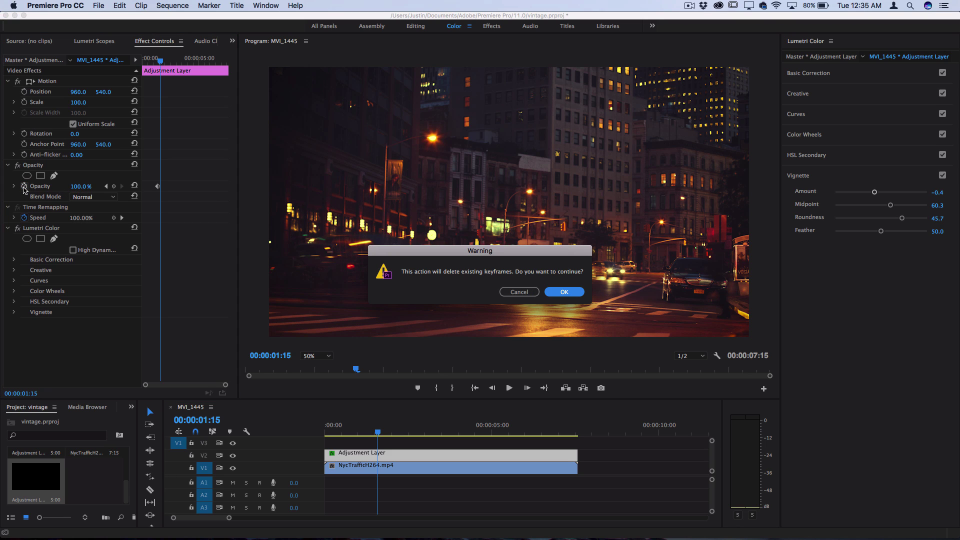
key(Return)
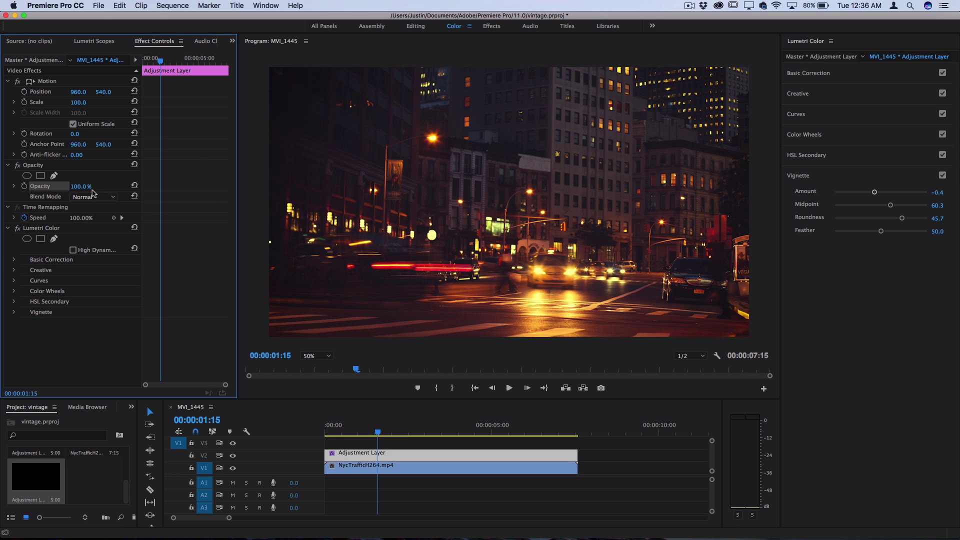
drag(92, 193, 86, 193)
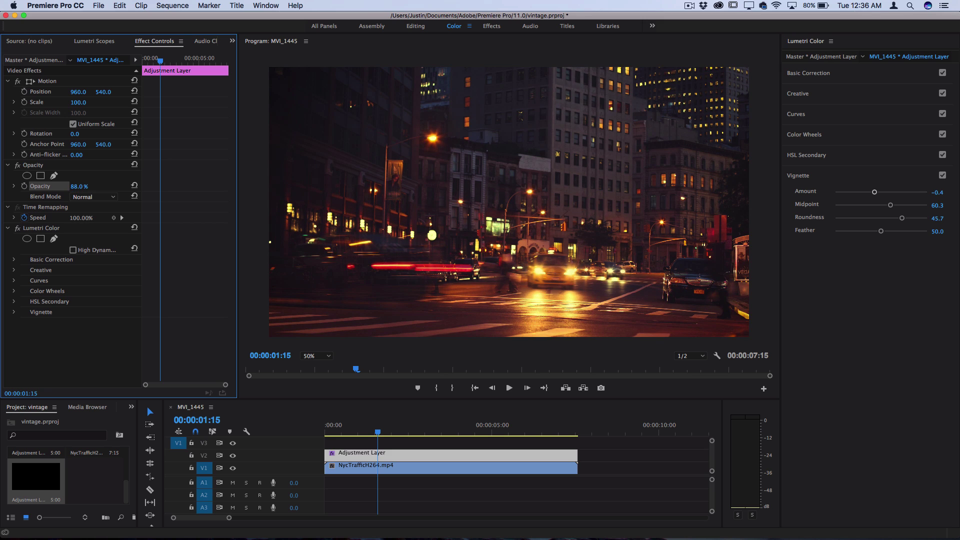
drag(80, 186, 75, 186)
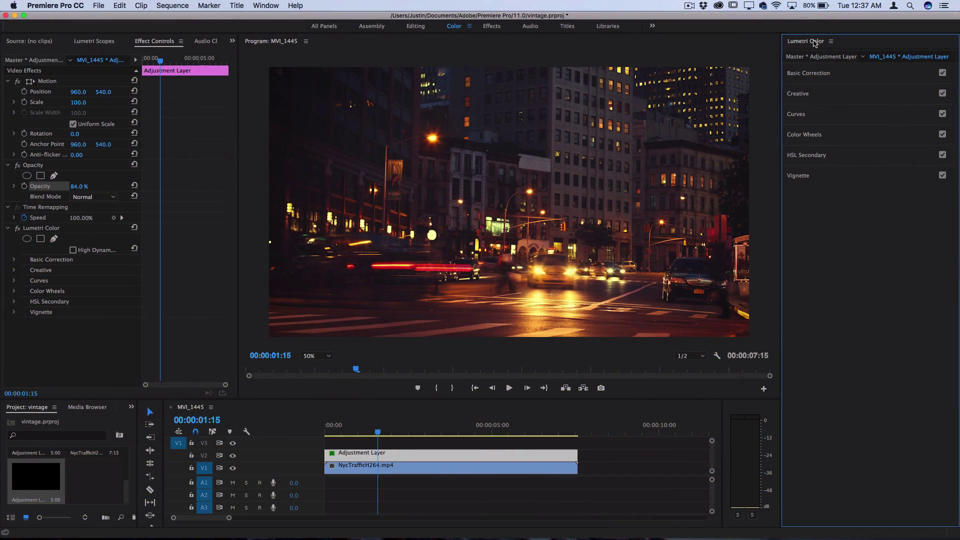
Expand the Creative section of Lumetri Color to show Look and Intensity.
click(799, 95)
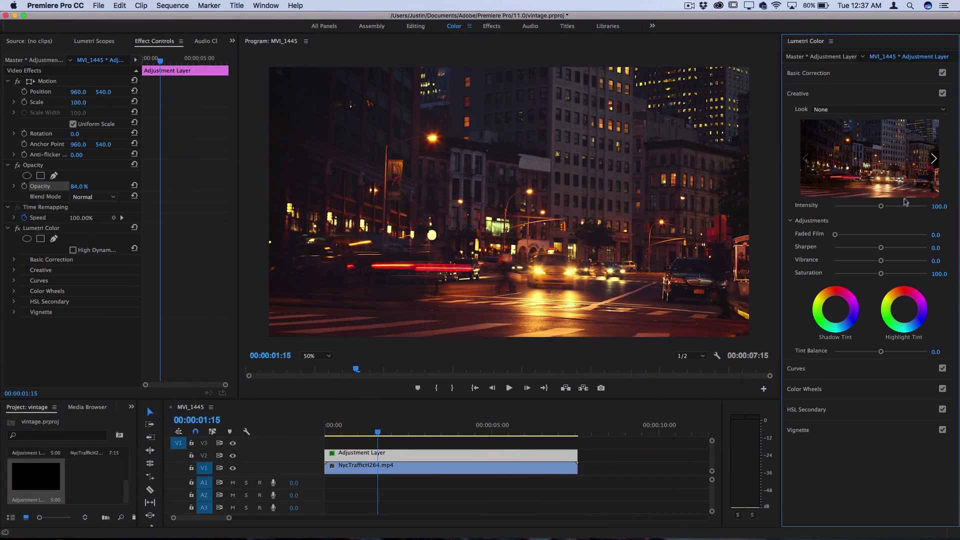